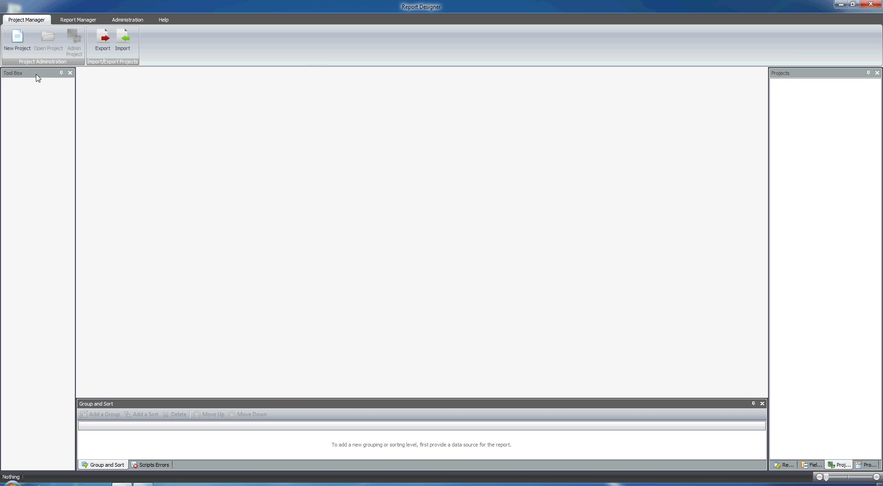
- Create a new project named 'demo'
click(28, 54)
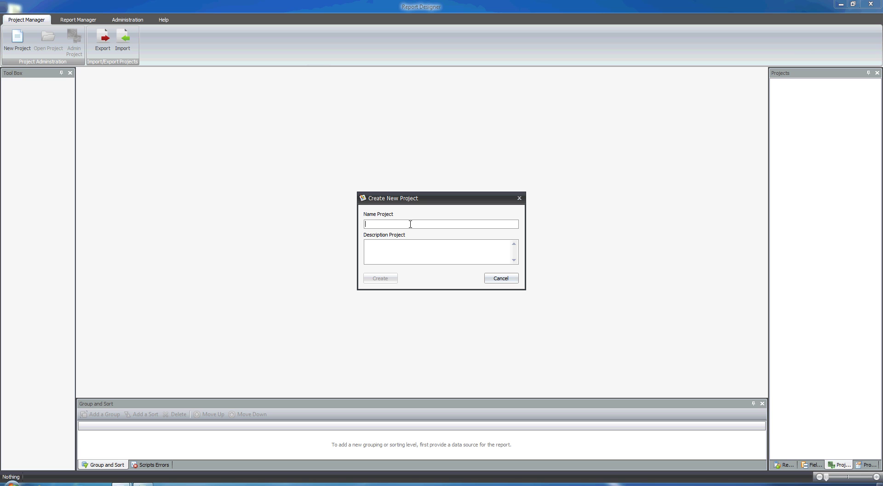
text(demo)
click(395, 281)
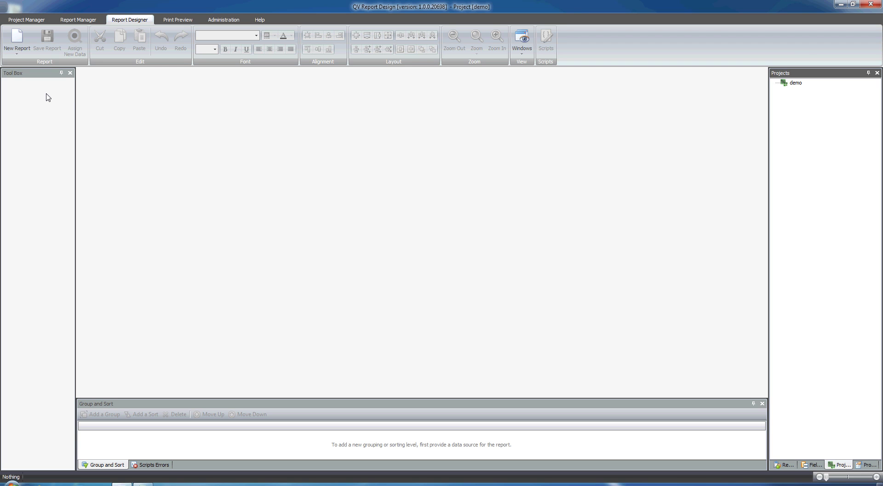
- Start a new report with the Report Wizard and get past its welcome page
click(24, 56)
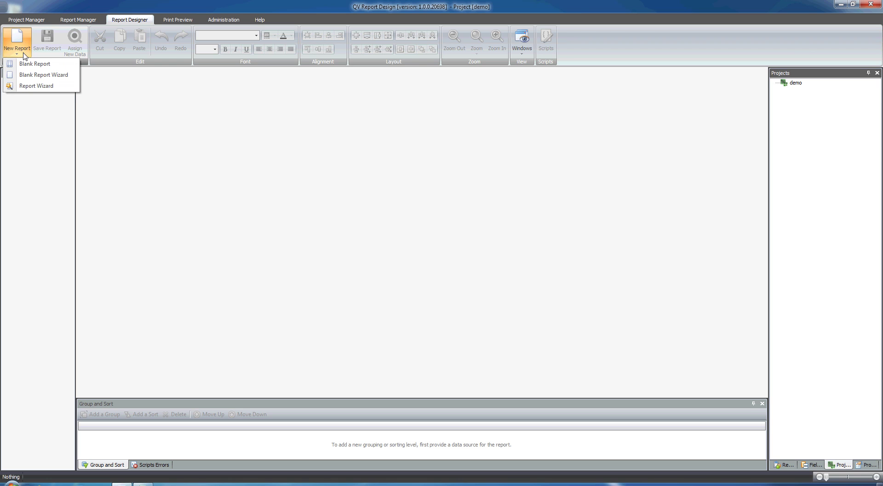
click(36, 87)
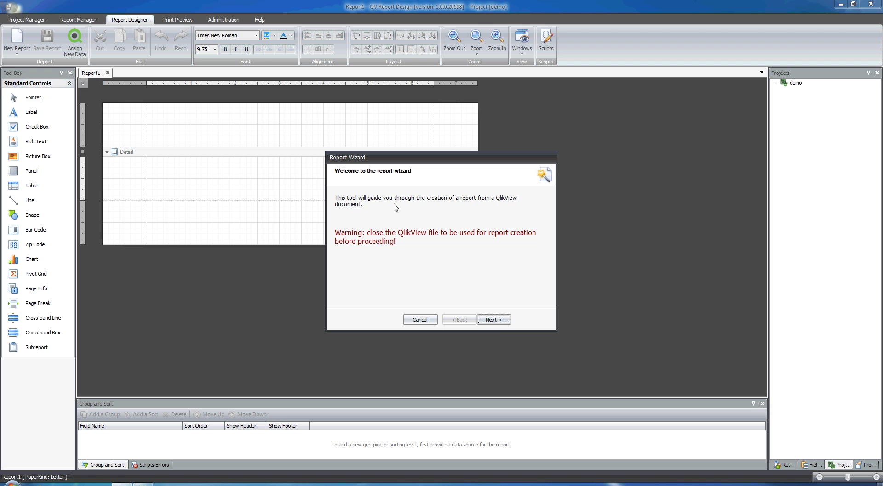
click(494, 322)
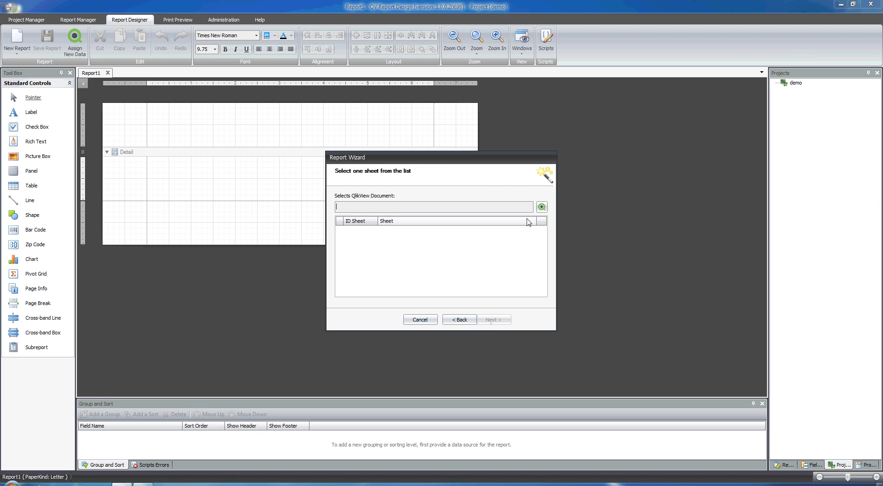
- Load demo\Demo.qvw into the wizard, answering No to the password prompt
click(541, 209)
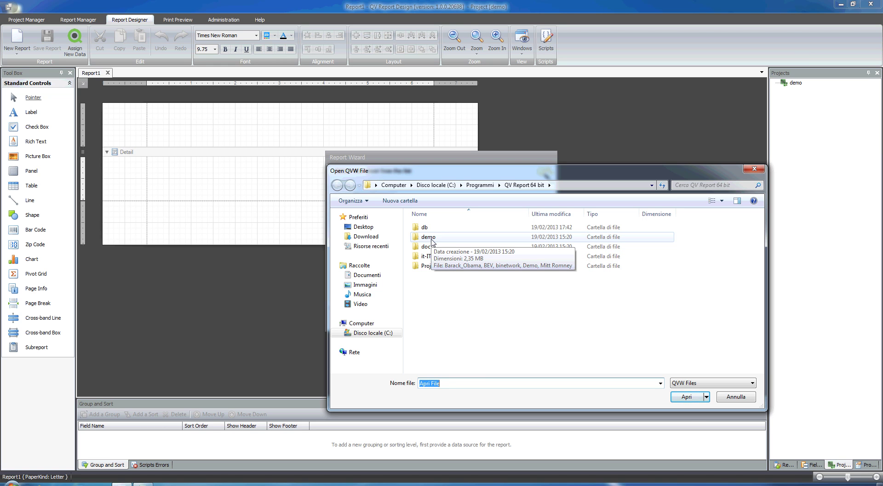
double_click(428, 237)
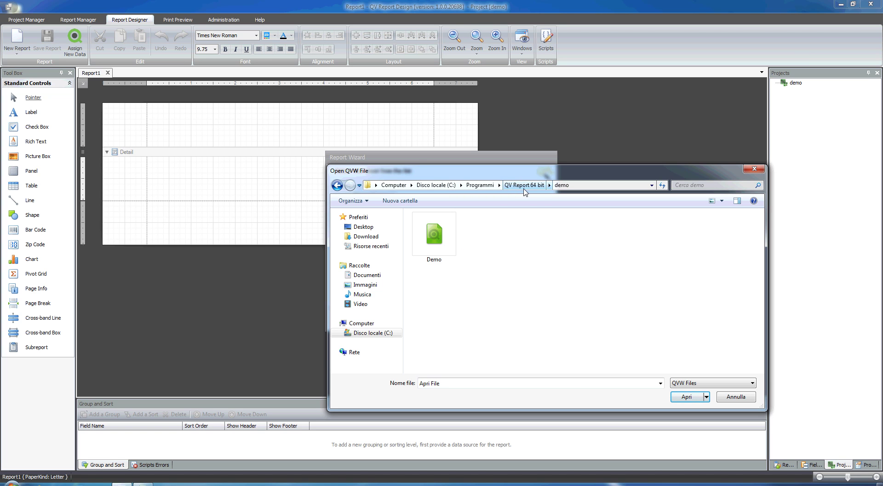
click(437, 246)
double_click(437, 246)
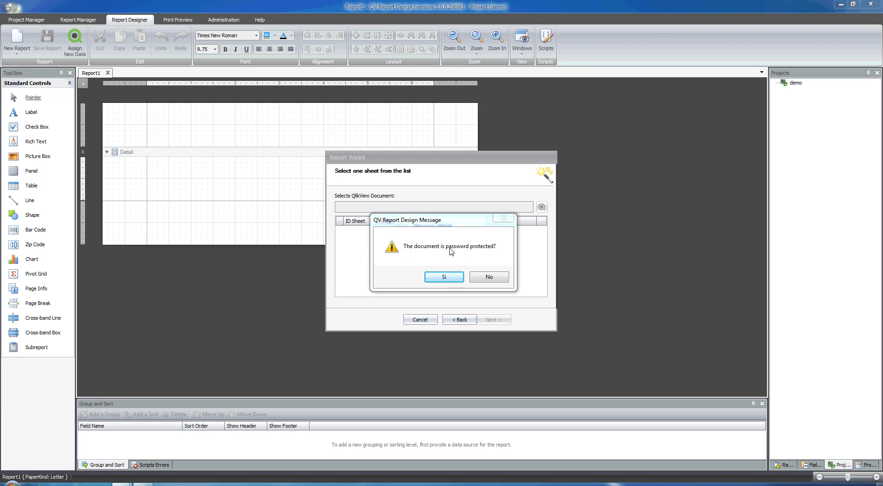
click(489, 278)
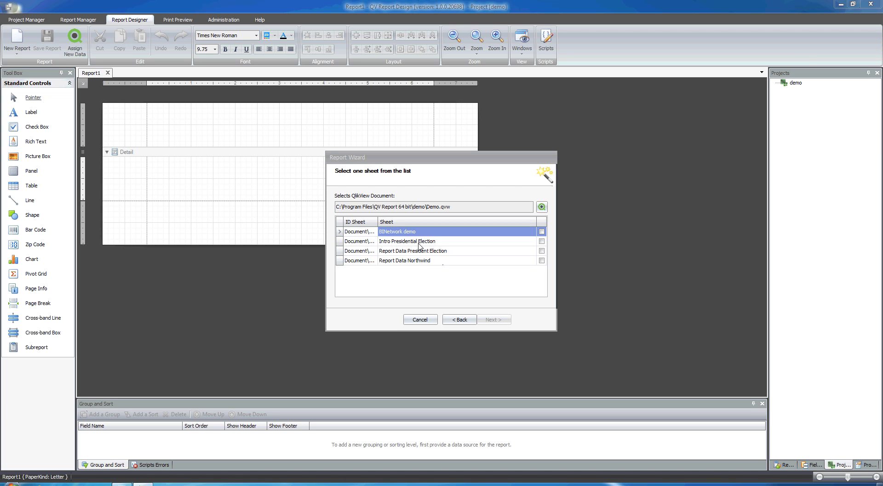
- Tick the Report Data Northwind sheet and continue to object selection
click(413, 262)
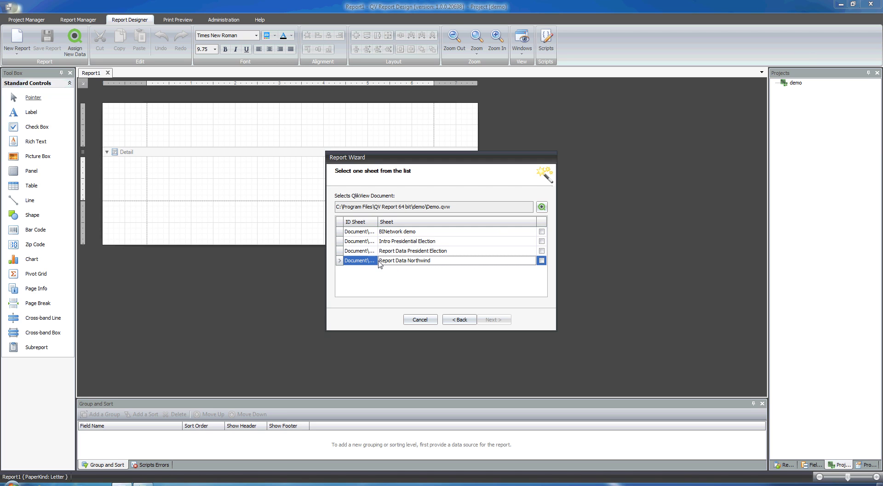
click(541, 261)
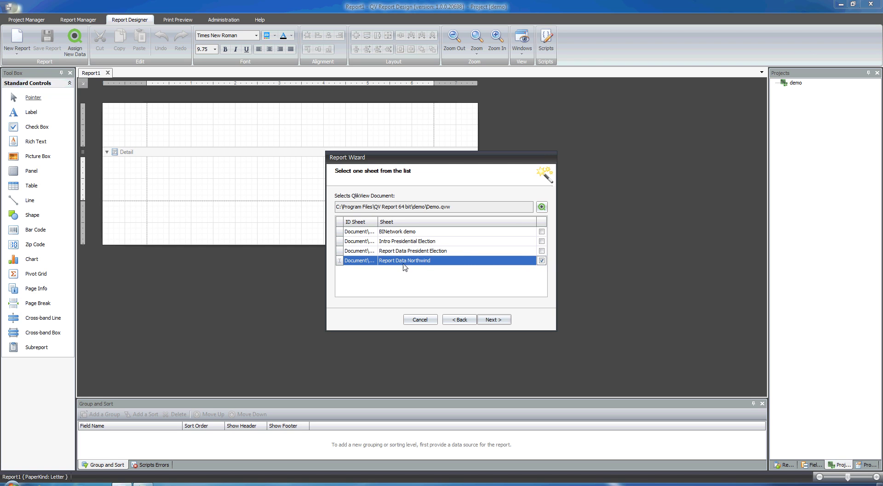
click(491, 321)
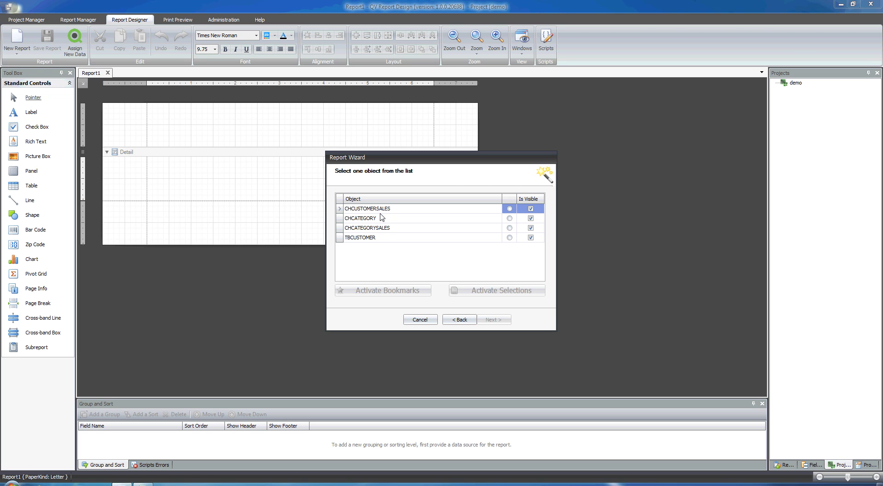
- Choose TBCUSTOMER as the report object, leaving its selections and bookmarks unchanged
click(381, 237)
click(509, 237)
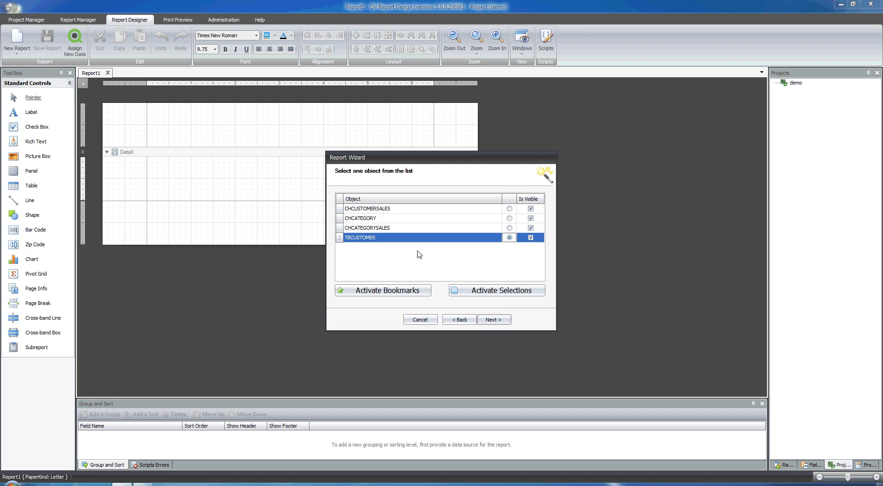
click(481, 295)
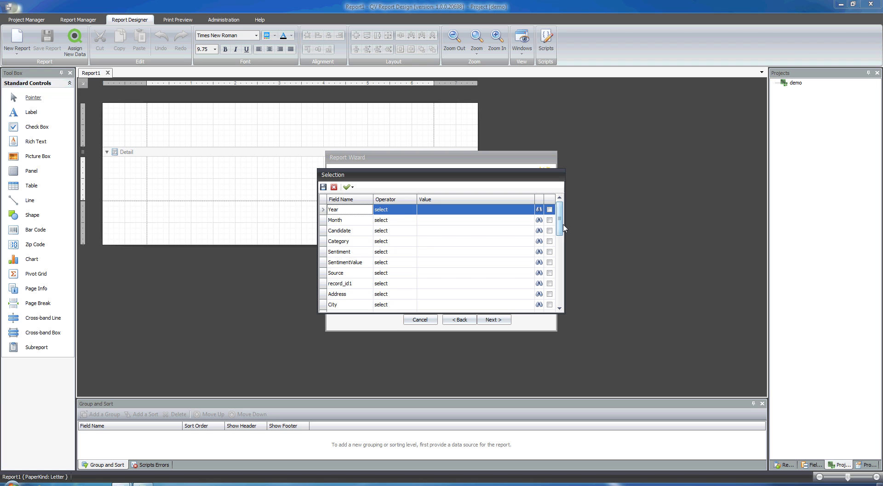
scroll(562, 219, down, 1)
mouse_move(562, 219)
mouse_down()
mouse_move(561, 248)
mouse_move(562, 209)
mouse_up()
click(346, 187)
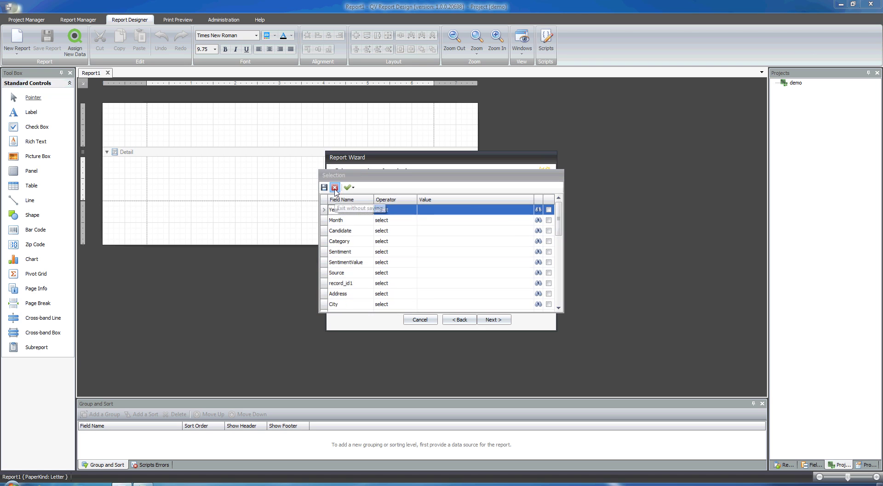
click(385, 295)
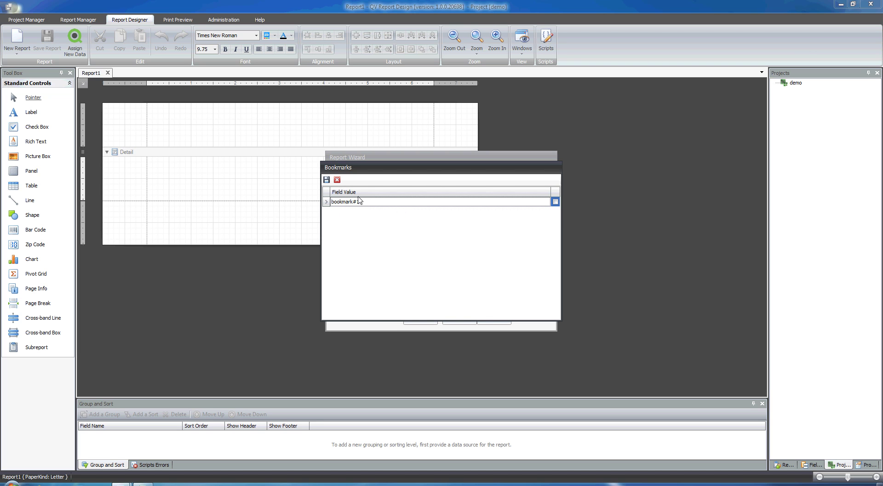
click(326, 179)
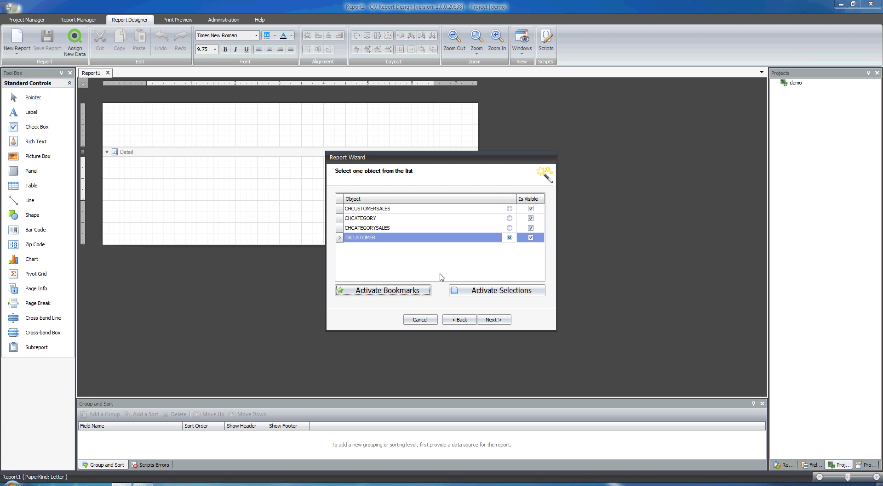
click(495, 320)
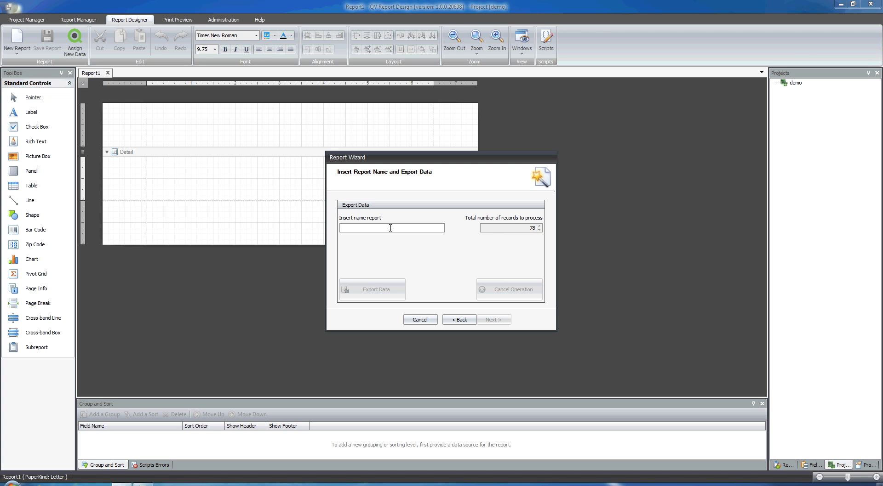
- Name the report 'name of demo report' and export its data
text(name of demo report)
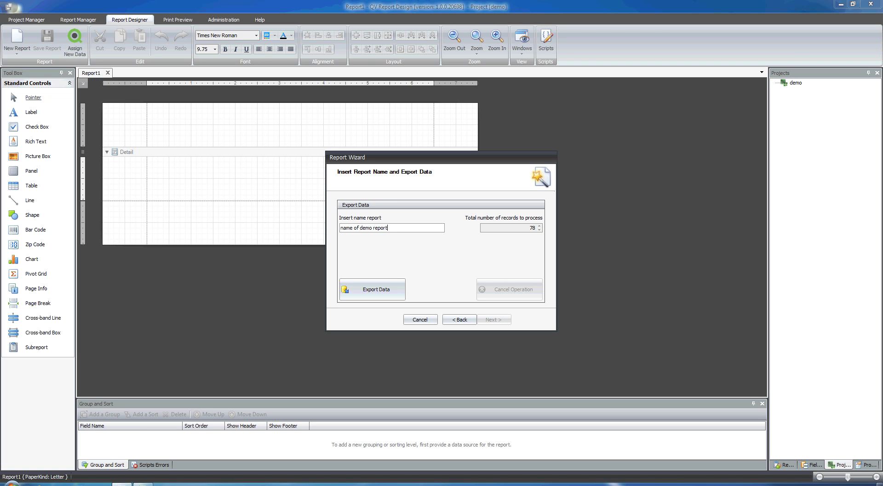
click(394, 283)
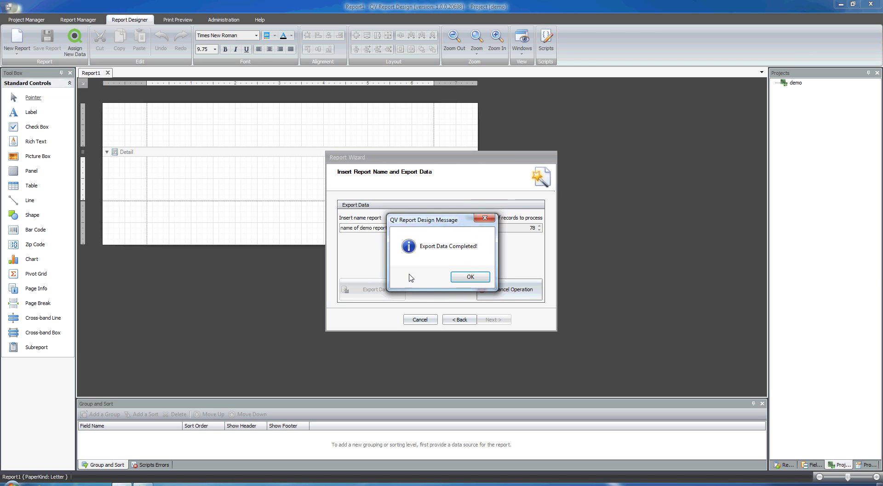
click(463, 279)
click(491, 321)
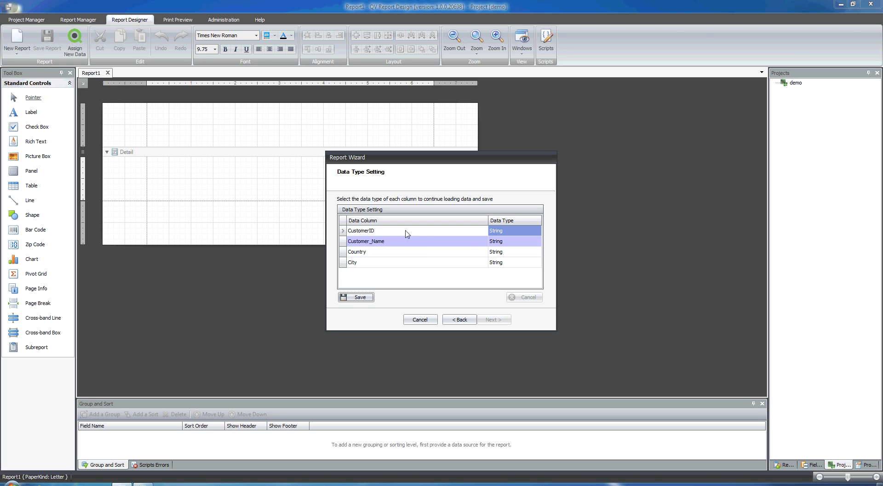
- Set CustomerID's data type to Int32 and save the column data types
click(502, 233)
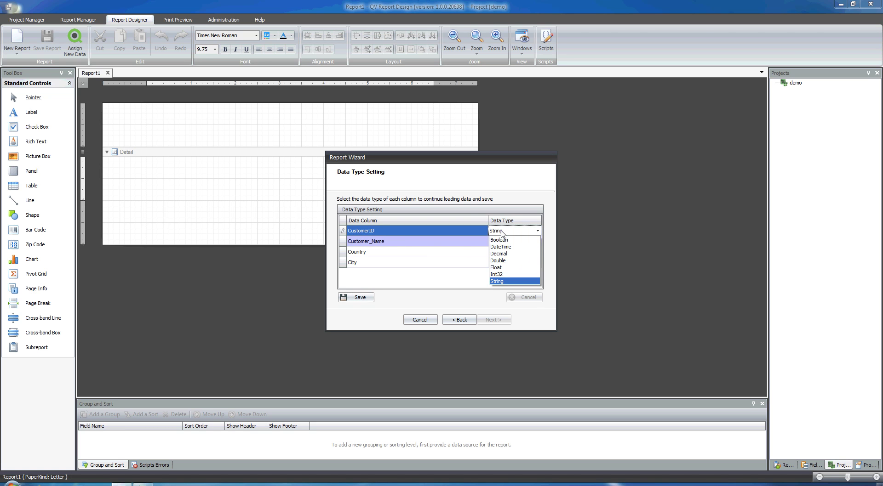
click(501, 274)
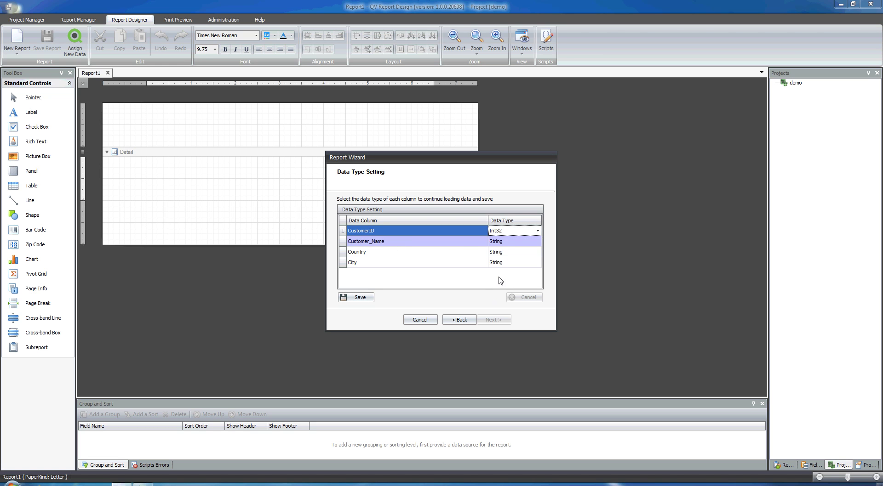
click(359, 299)
click(460, 278)
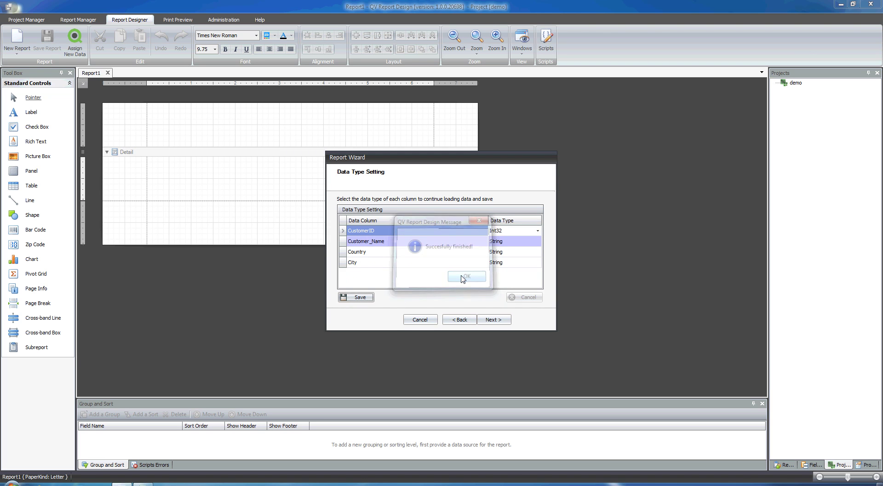
- Add all four fields as report columns and group them by CustomerID
click(492, 320)
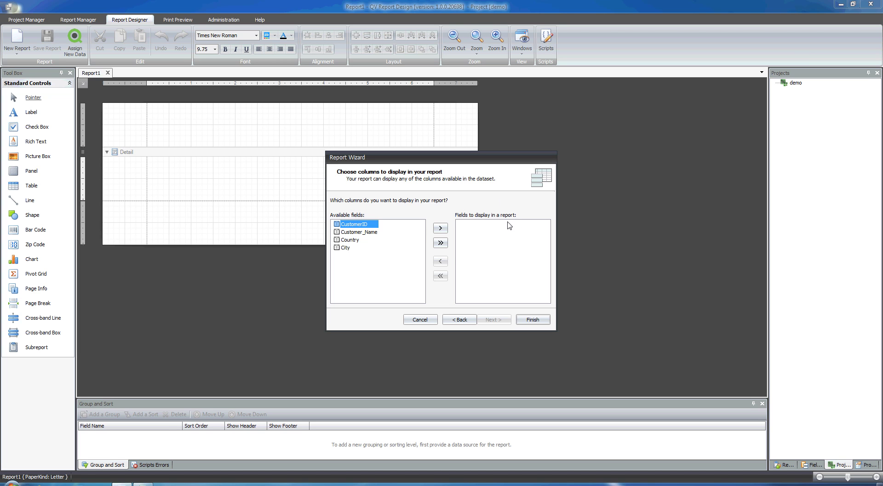
click(441, 243)
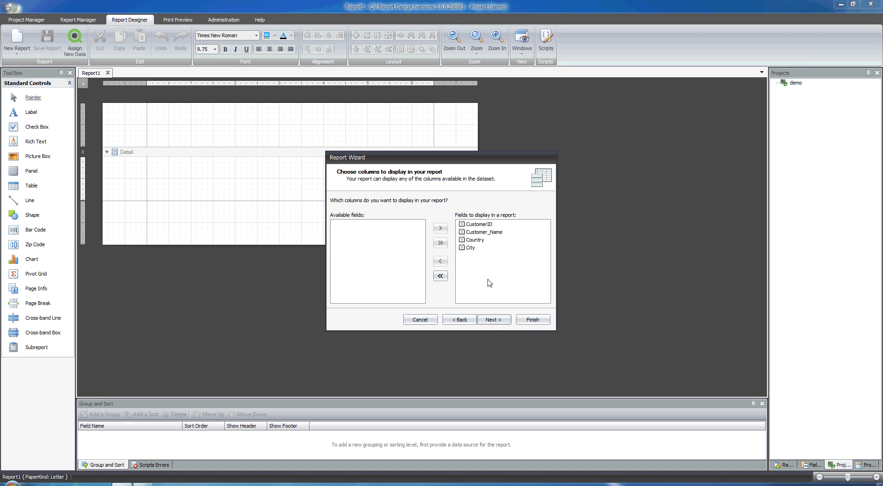
click(494, 321)
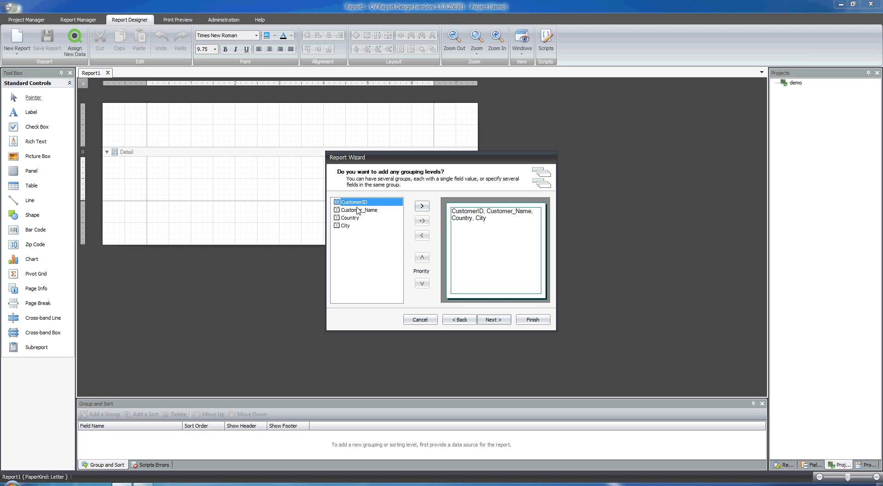
drag(354, 204, 461, 211)
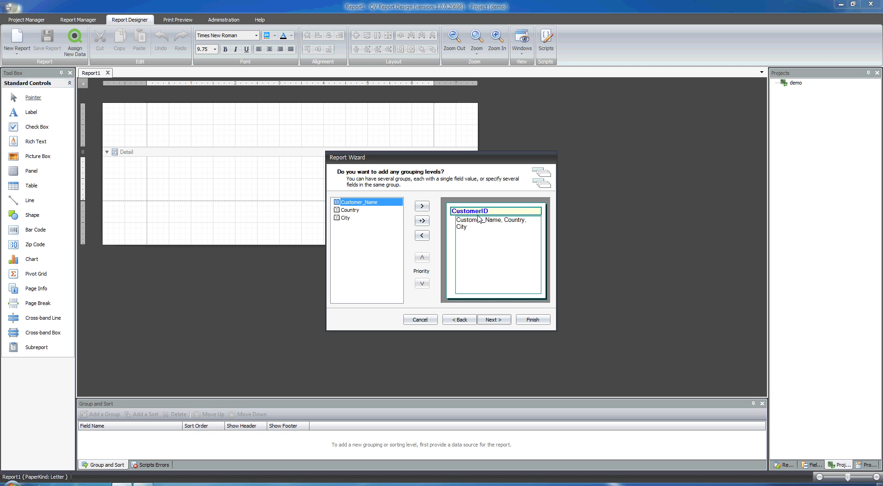
click(494, 321)
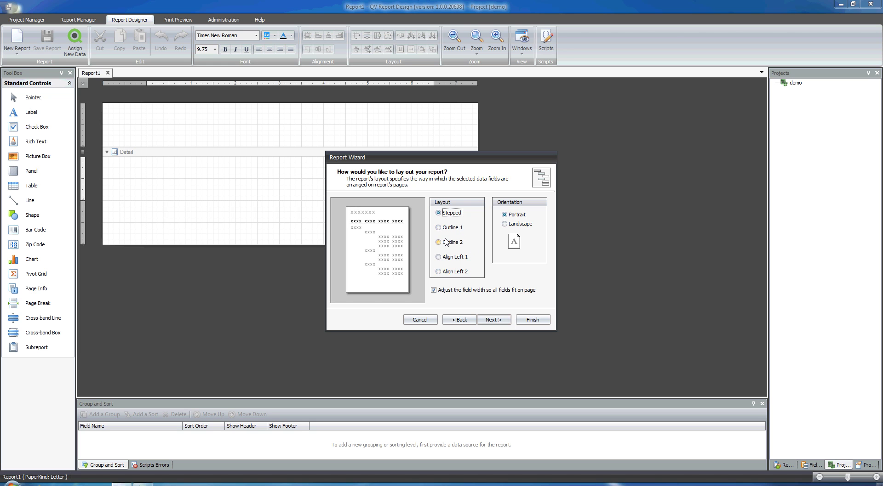
- Choose Outline 2 landscape layout and Casual style, and enter title 'This is the title of this report'
click(438, 243)
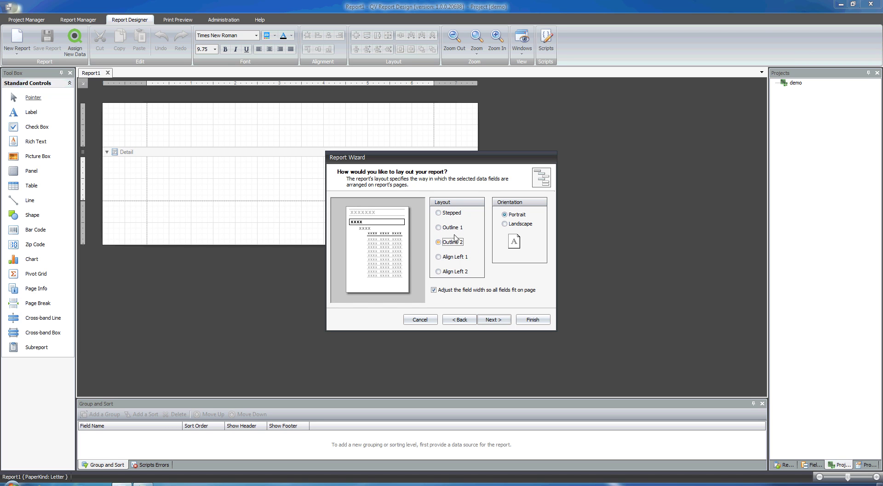
click(510, 224)
click(495, 322)
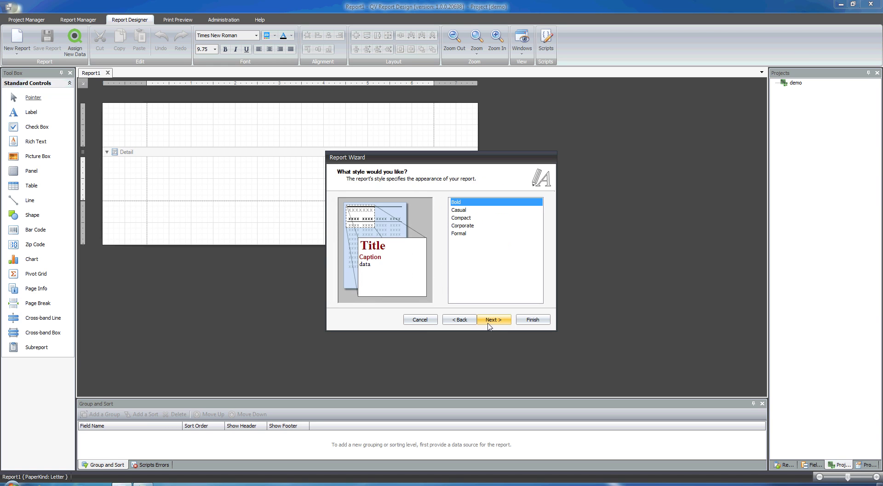
click(460, 210)
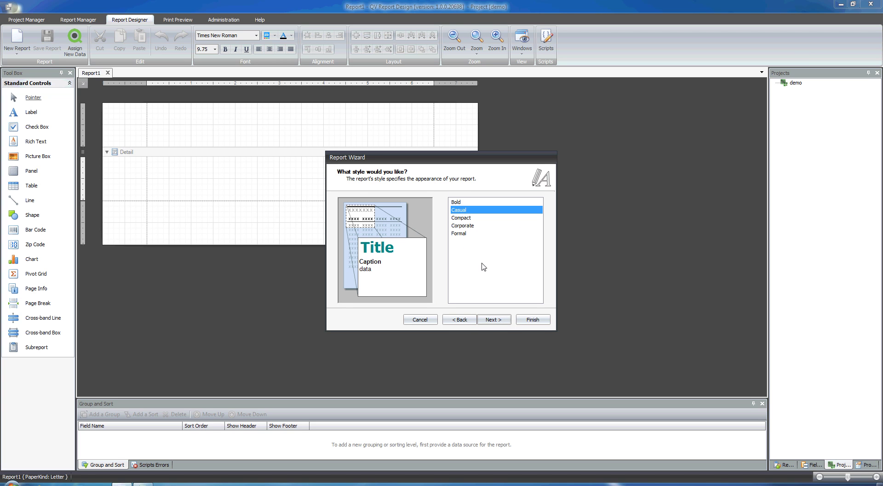
click(493, 321)
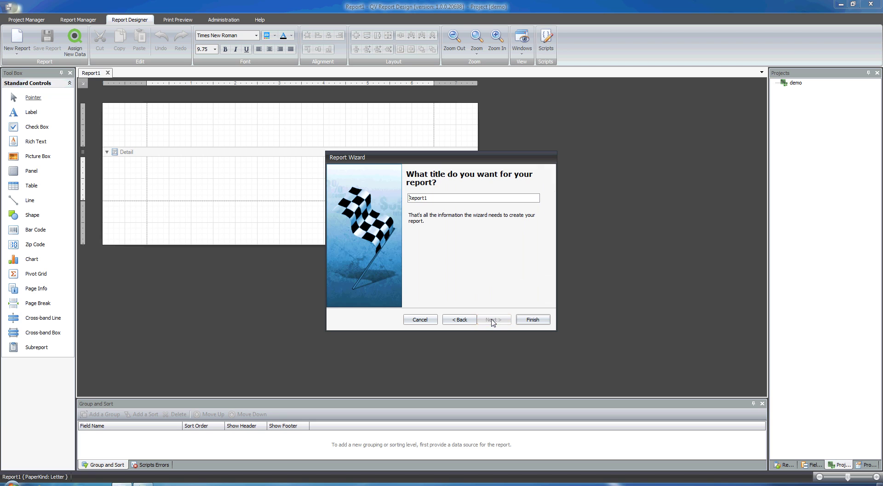
double_click(433, 198)
text(This is the title of this r)
- Generate the report, widen the Toolbox, and inspect the title, Country column and CustomerID group band
click(525, 318)
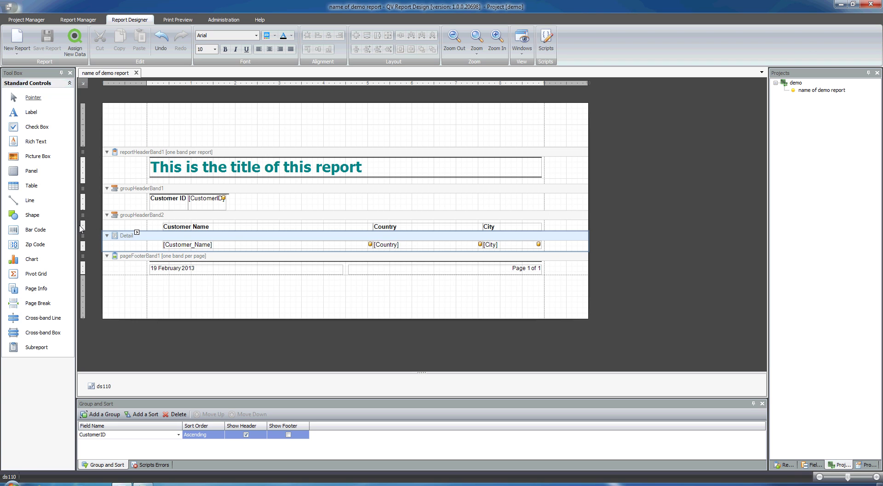
drag(83, 224, 113, 228)
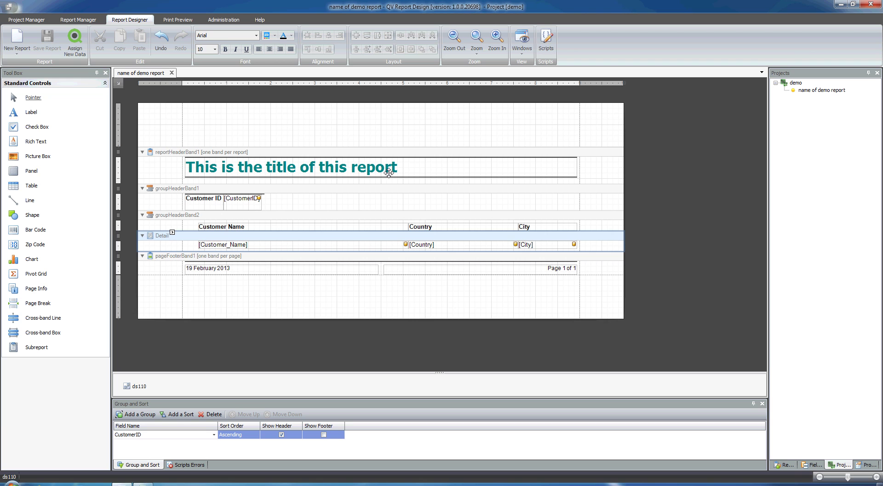
click(446, 164)
click(421, 226)
click(426, 245)
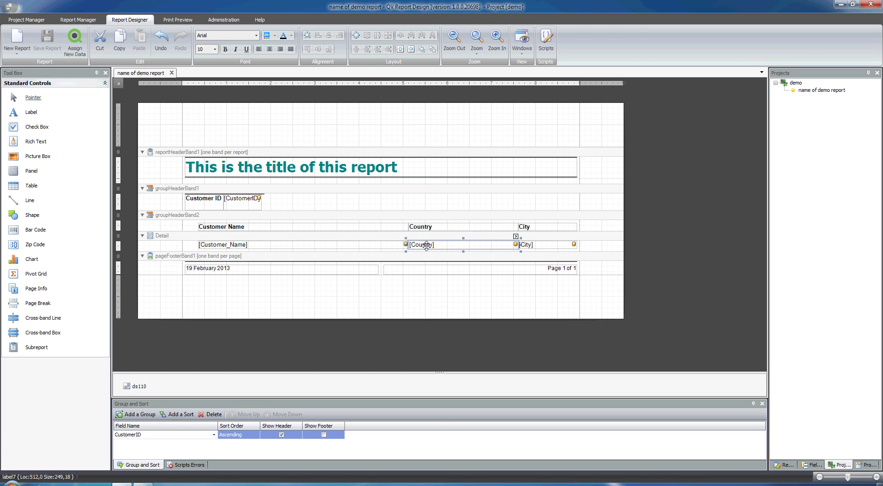
click(421, 200)
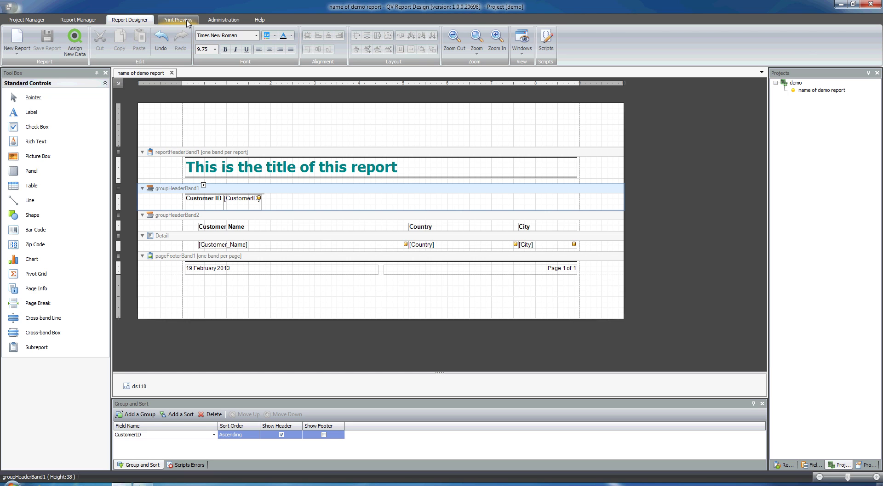
- Change the report title's font colour from teal to black
click(417, 171)
click(288, 36)
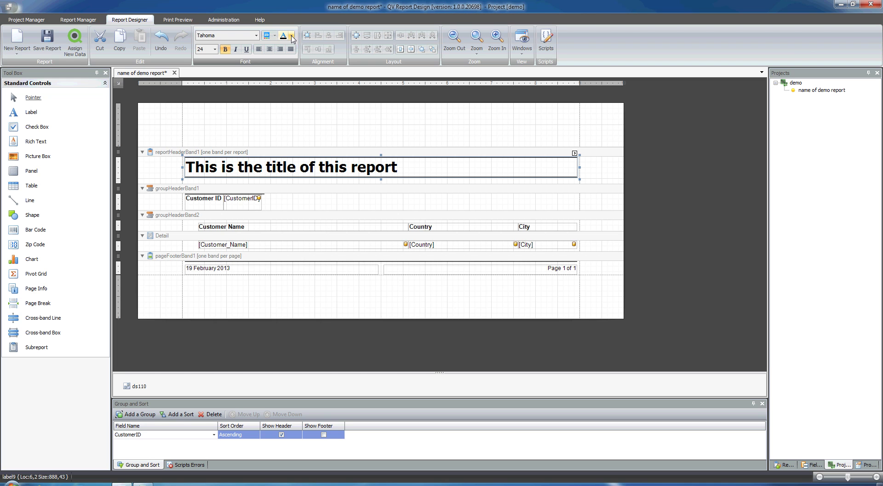
click(363, 121)
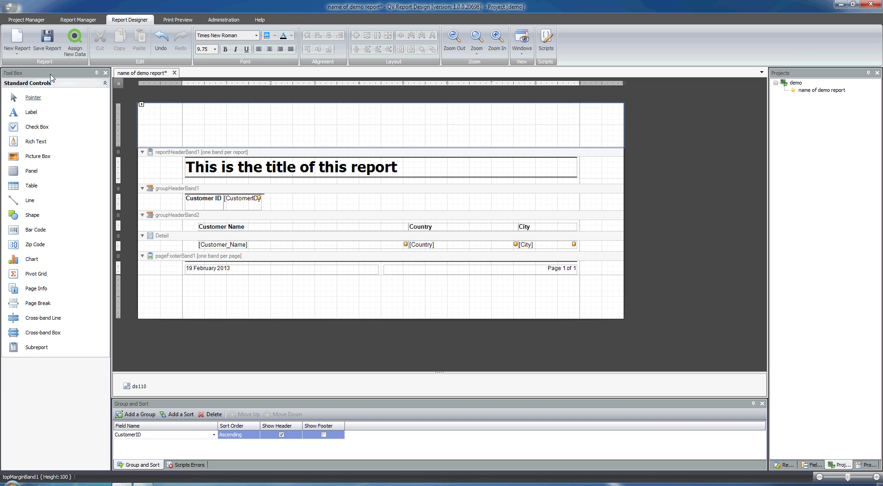
click(26, 53)
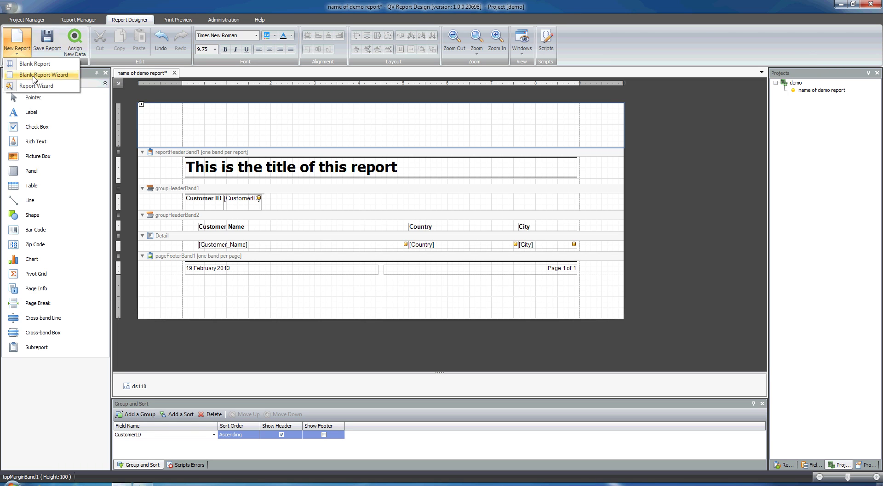